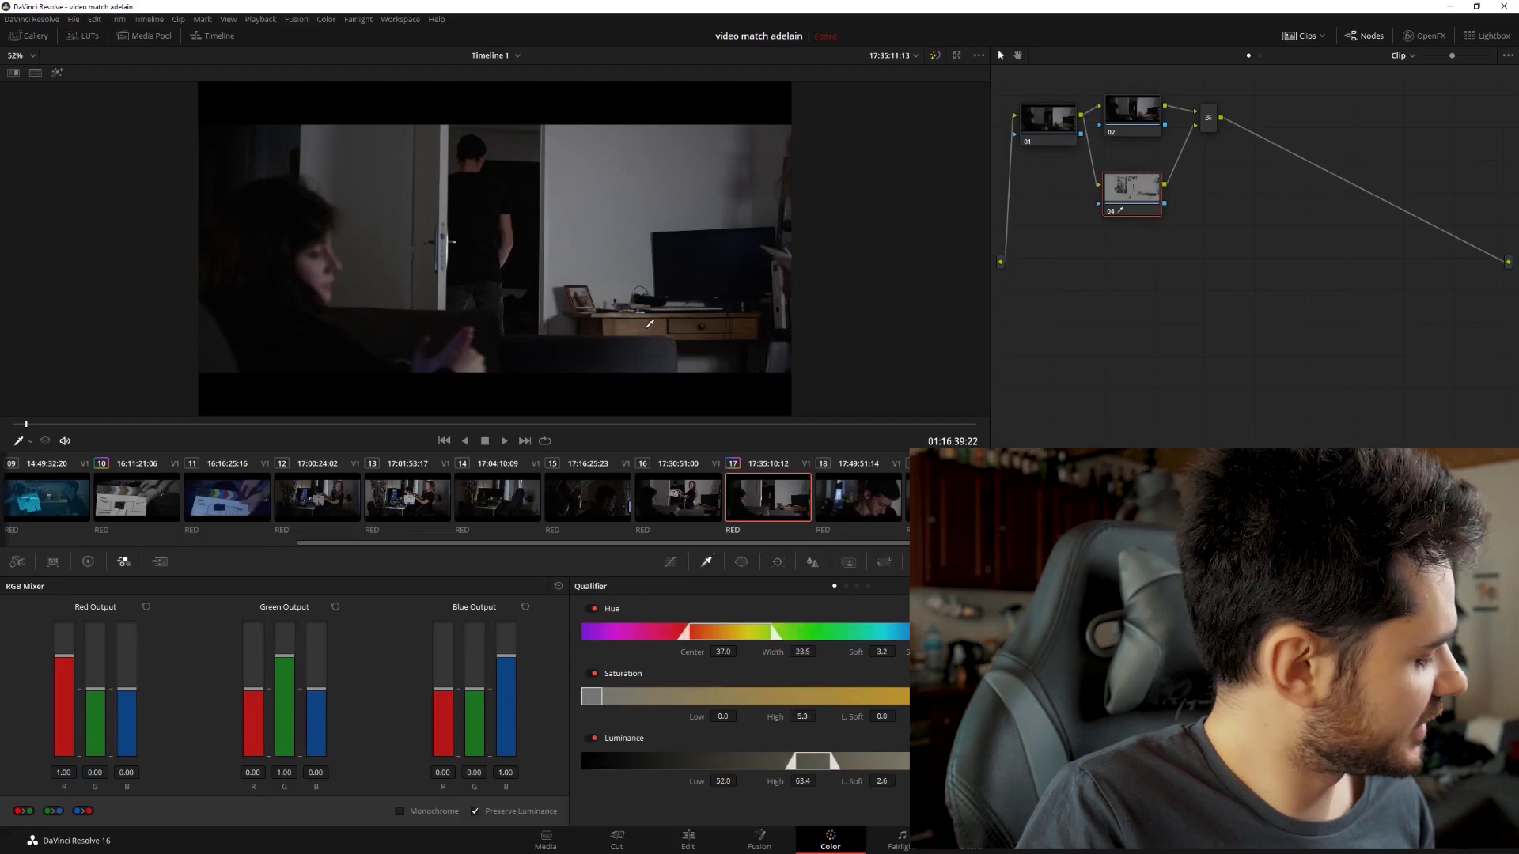
Key the wooden desk's colour on node 04 with the qualifier and confine it with an elliptical window around the desk.
left_click(657, 320)
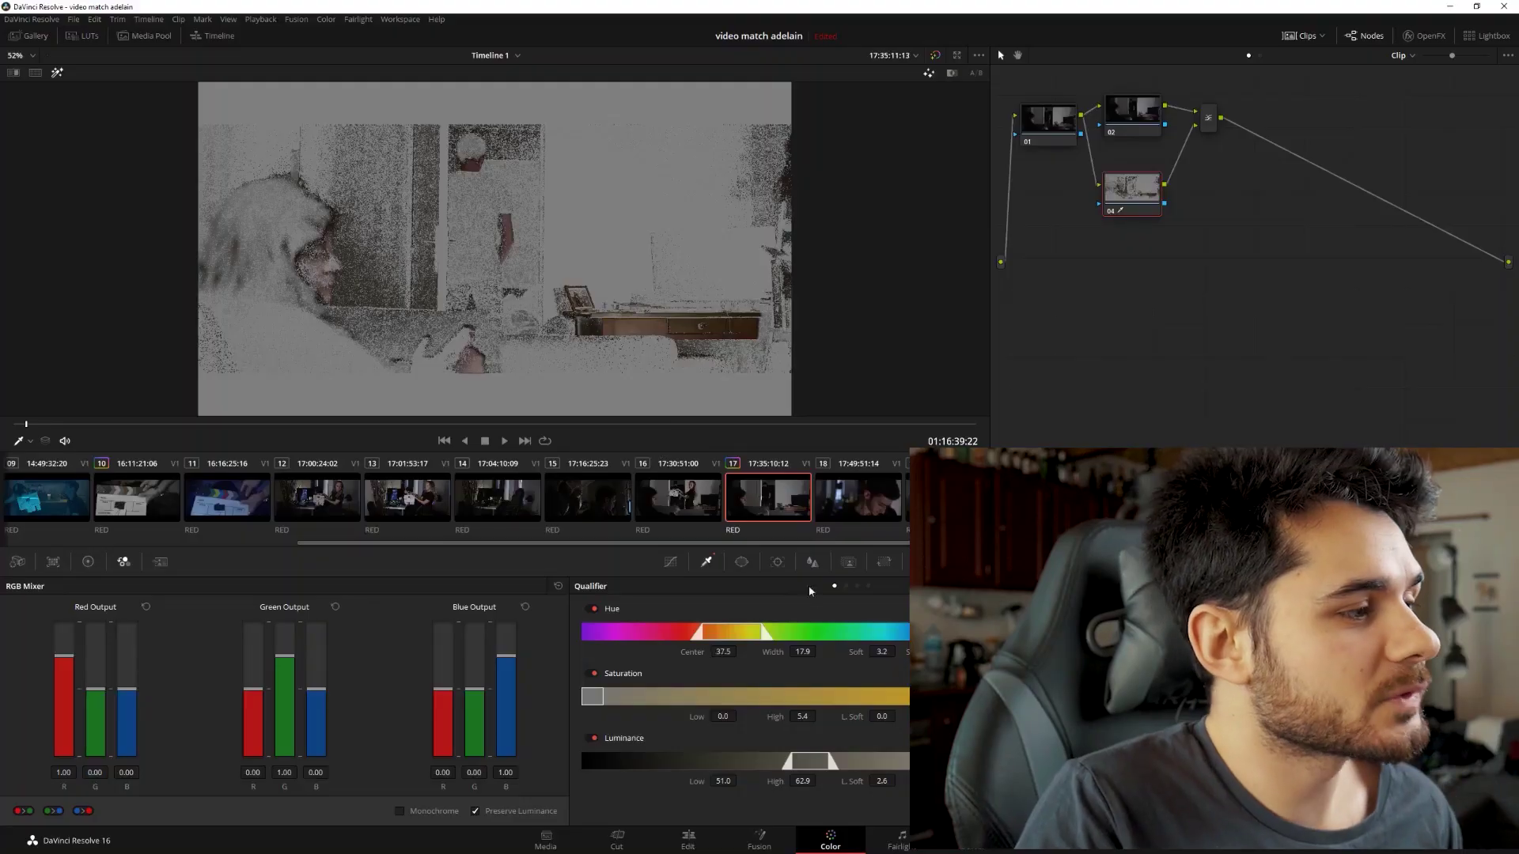
left_click(742, 566)
left_click(595, 675)
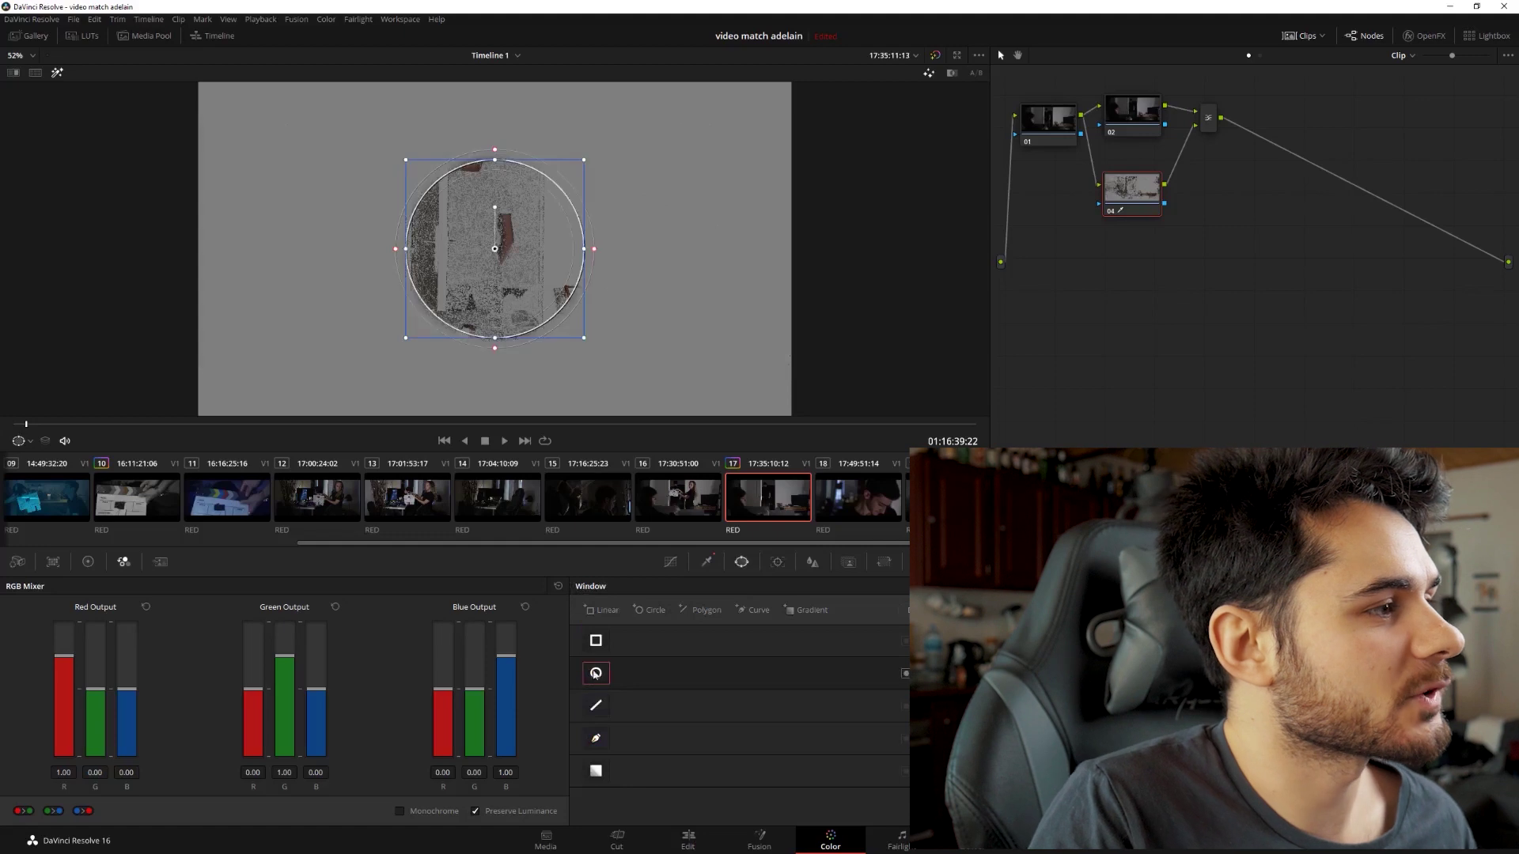
left_click_drag(581, 250, 681, 249)
left_click_drag(495, 183, 694, 290)
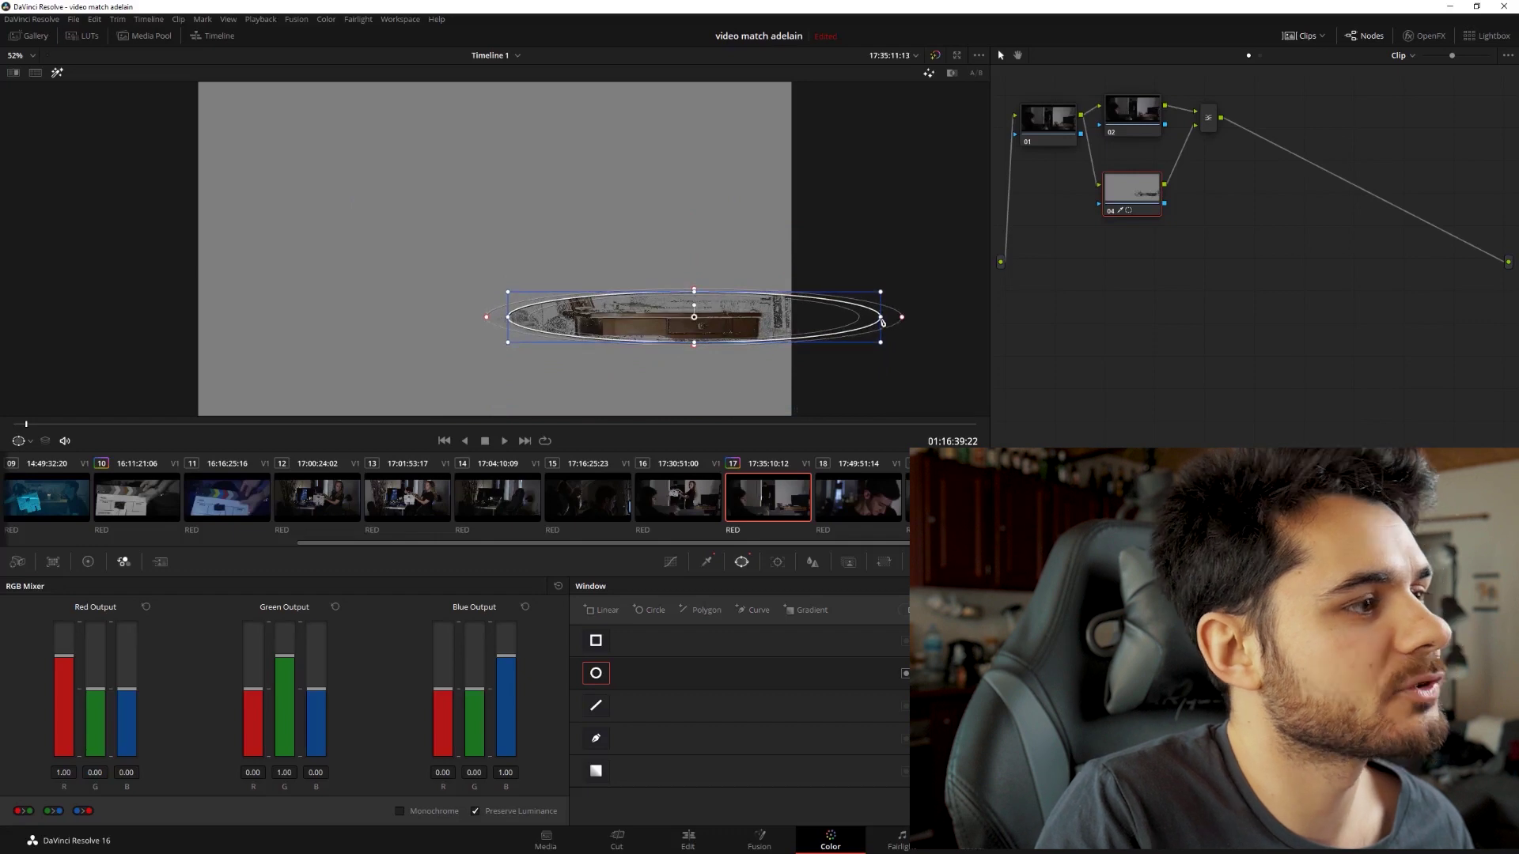
left_click_drag(883, 320, 781, 326)
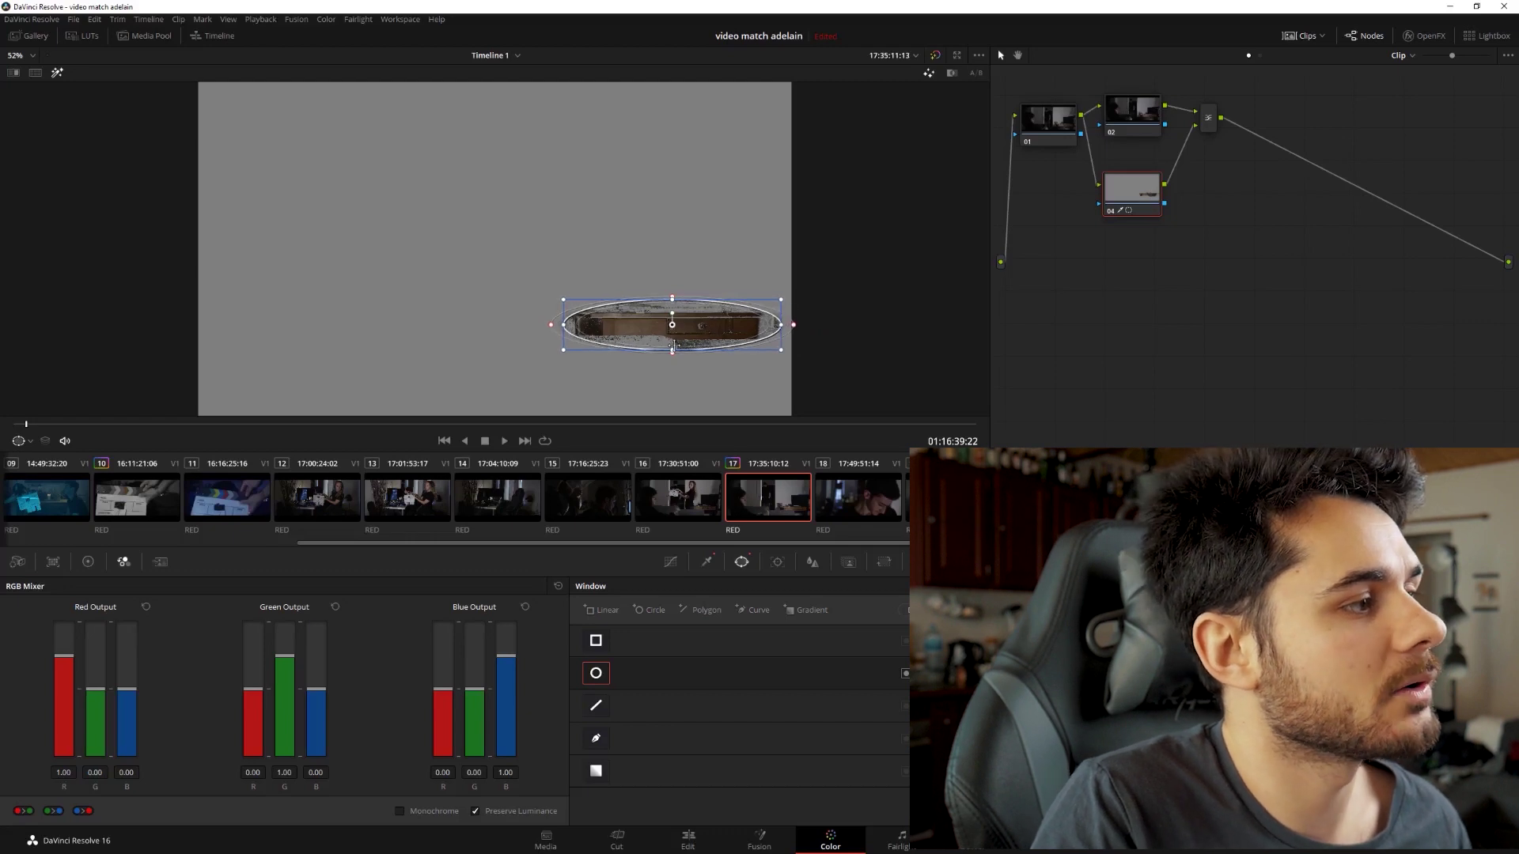
left_click_drag(672, 349, 667, 359)
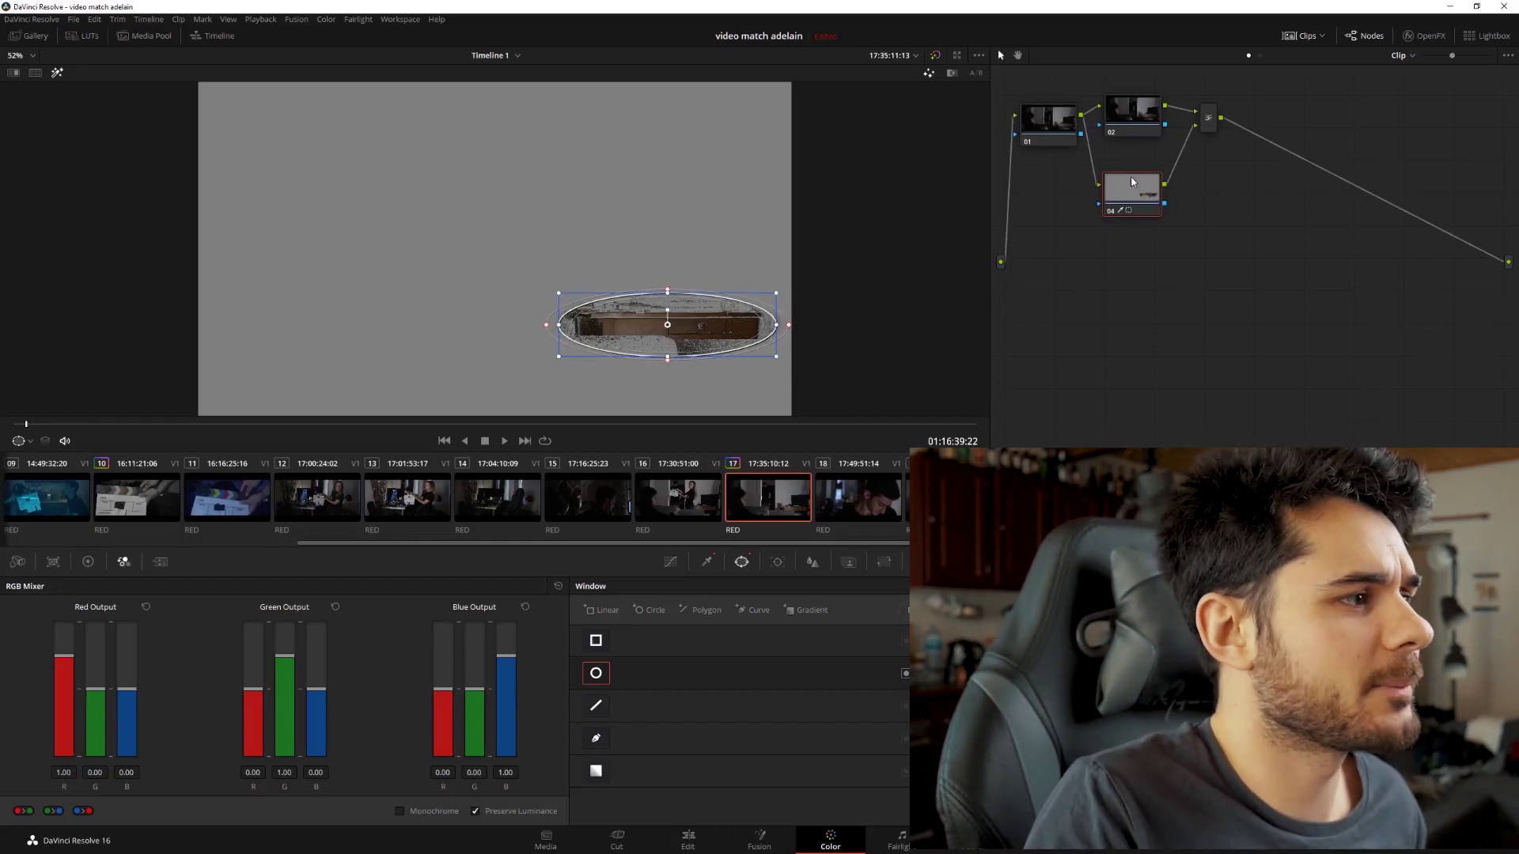
key("shift+h")
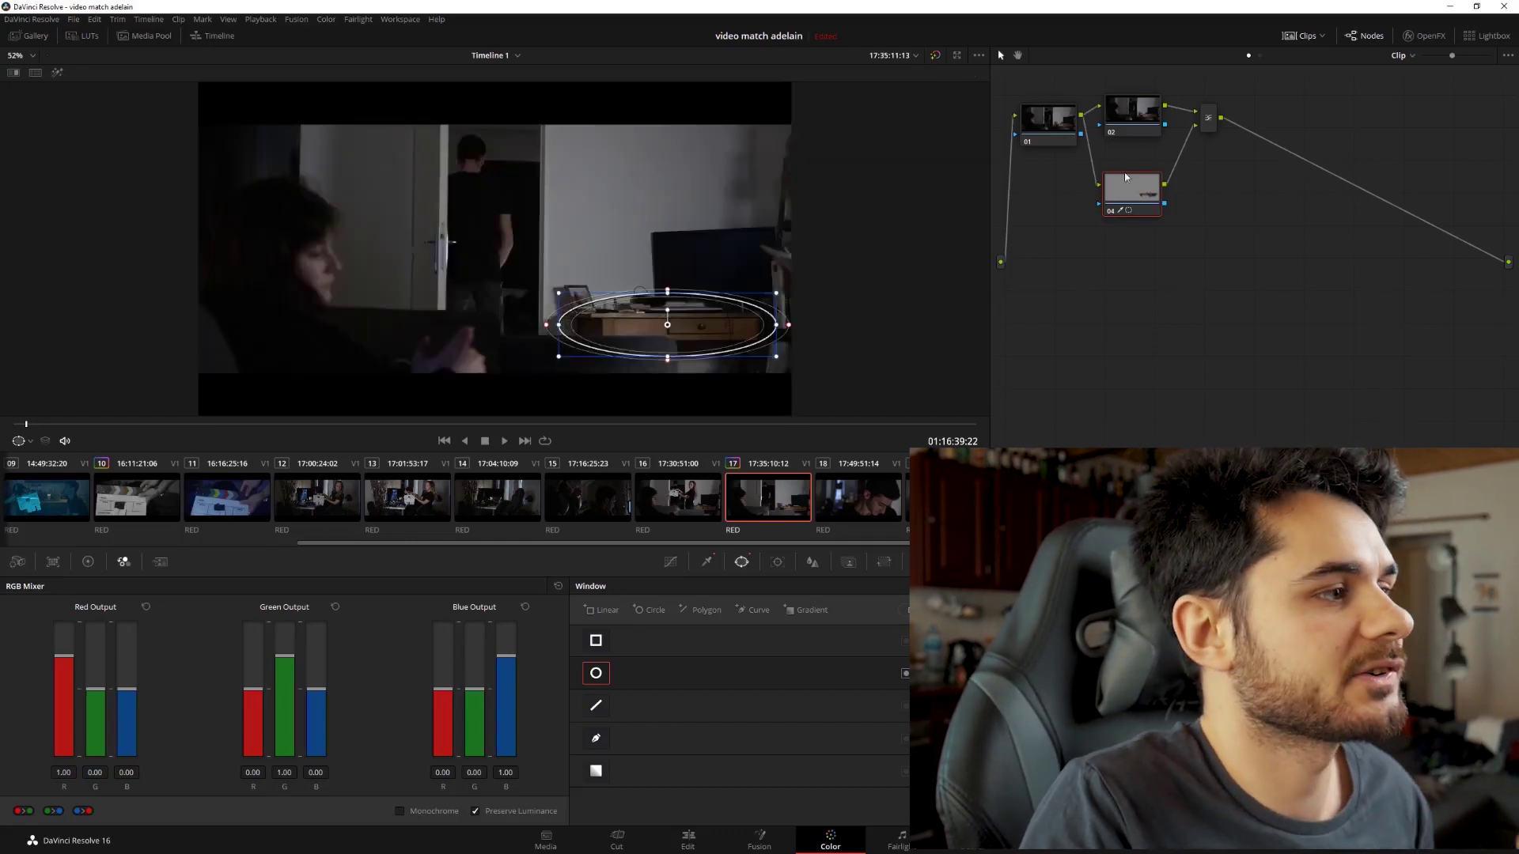
Make node 02 black and white, trying a saturation of 0 as an alternative to the RGB Mixer's Monochrome option and keeping Monochrome.
left_click(1142, 107)
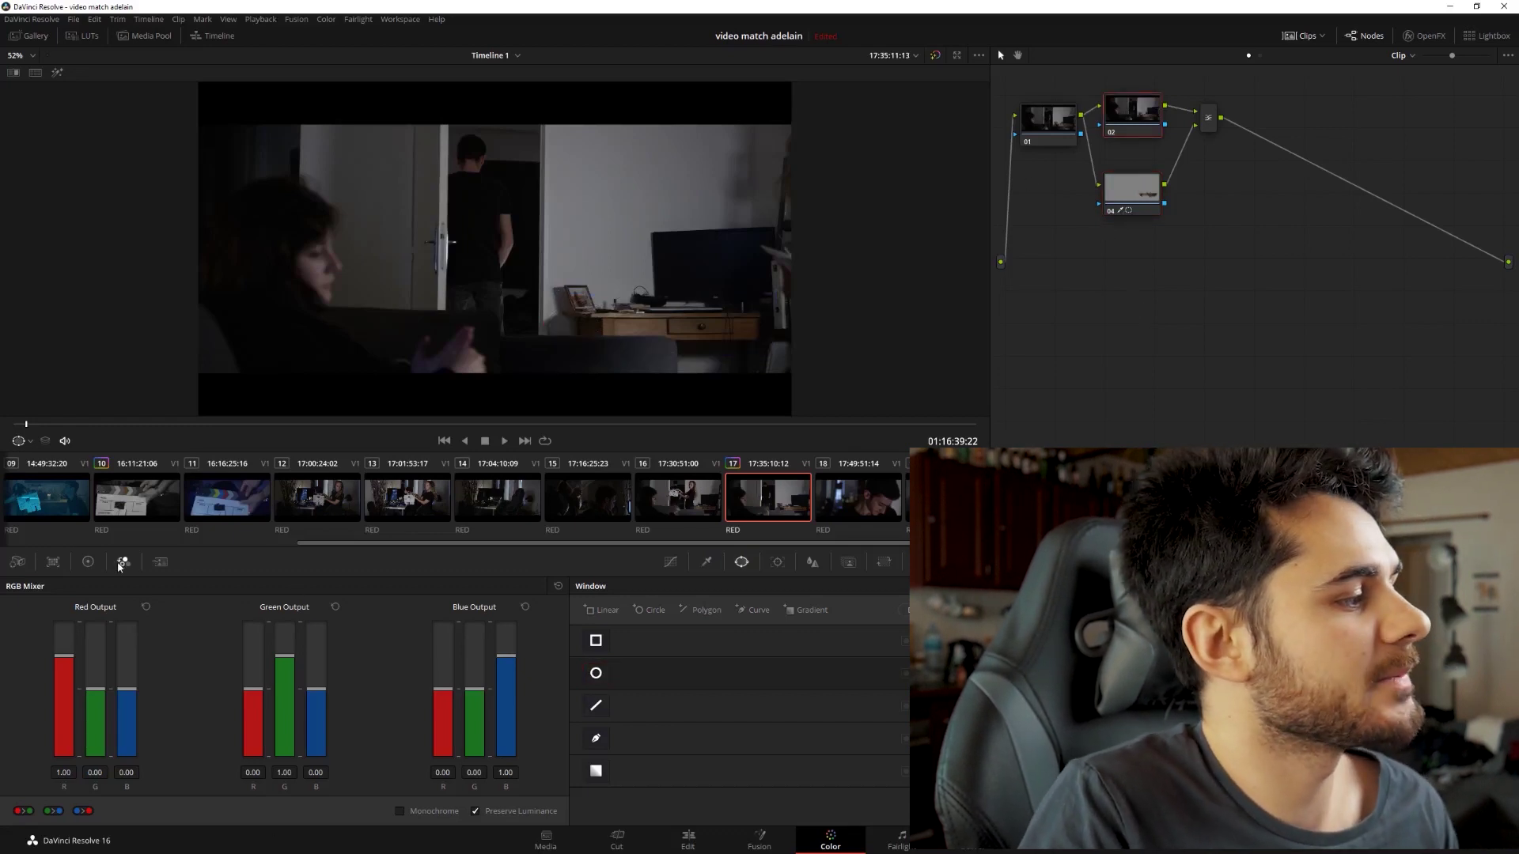
left_click(401, 812)
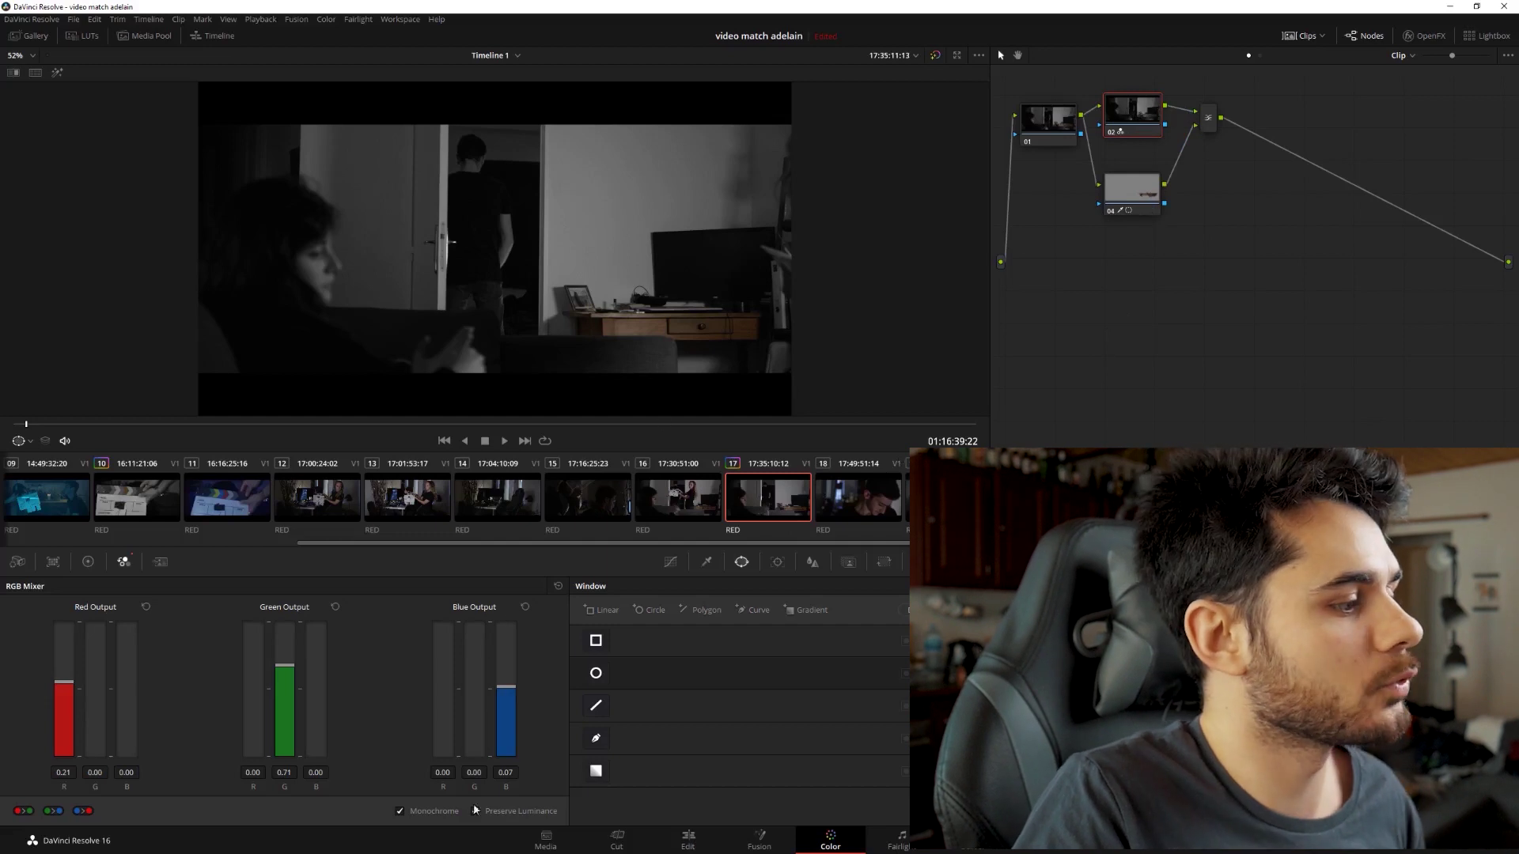
left_click(400, 811)
left_click(88, 561)
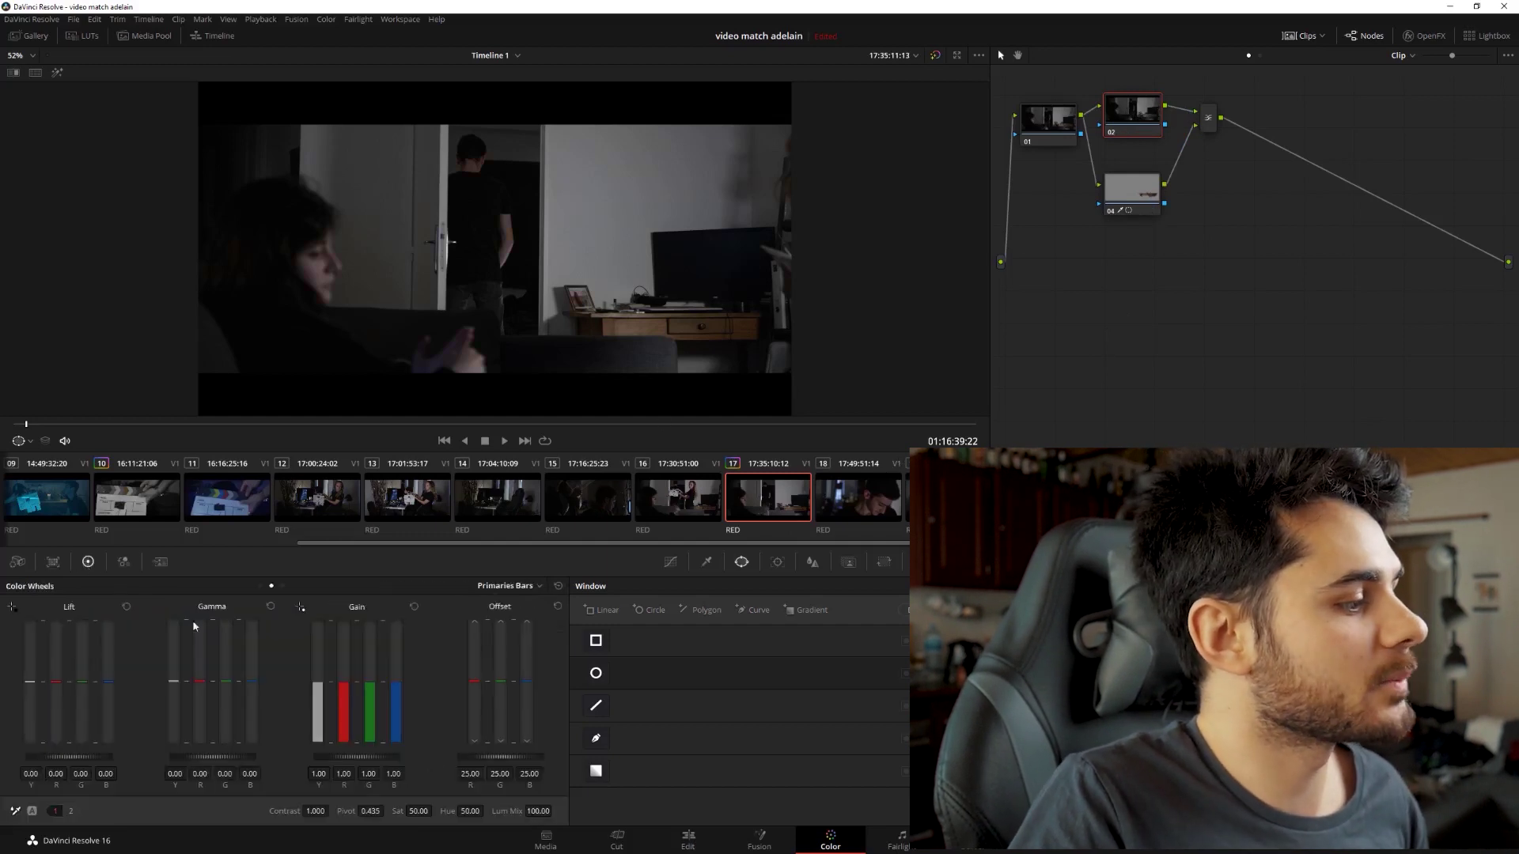
left_click(418, 811)
type("0")
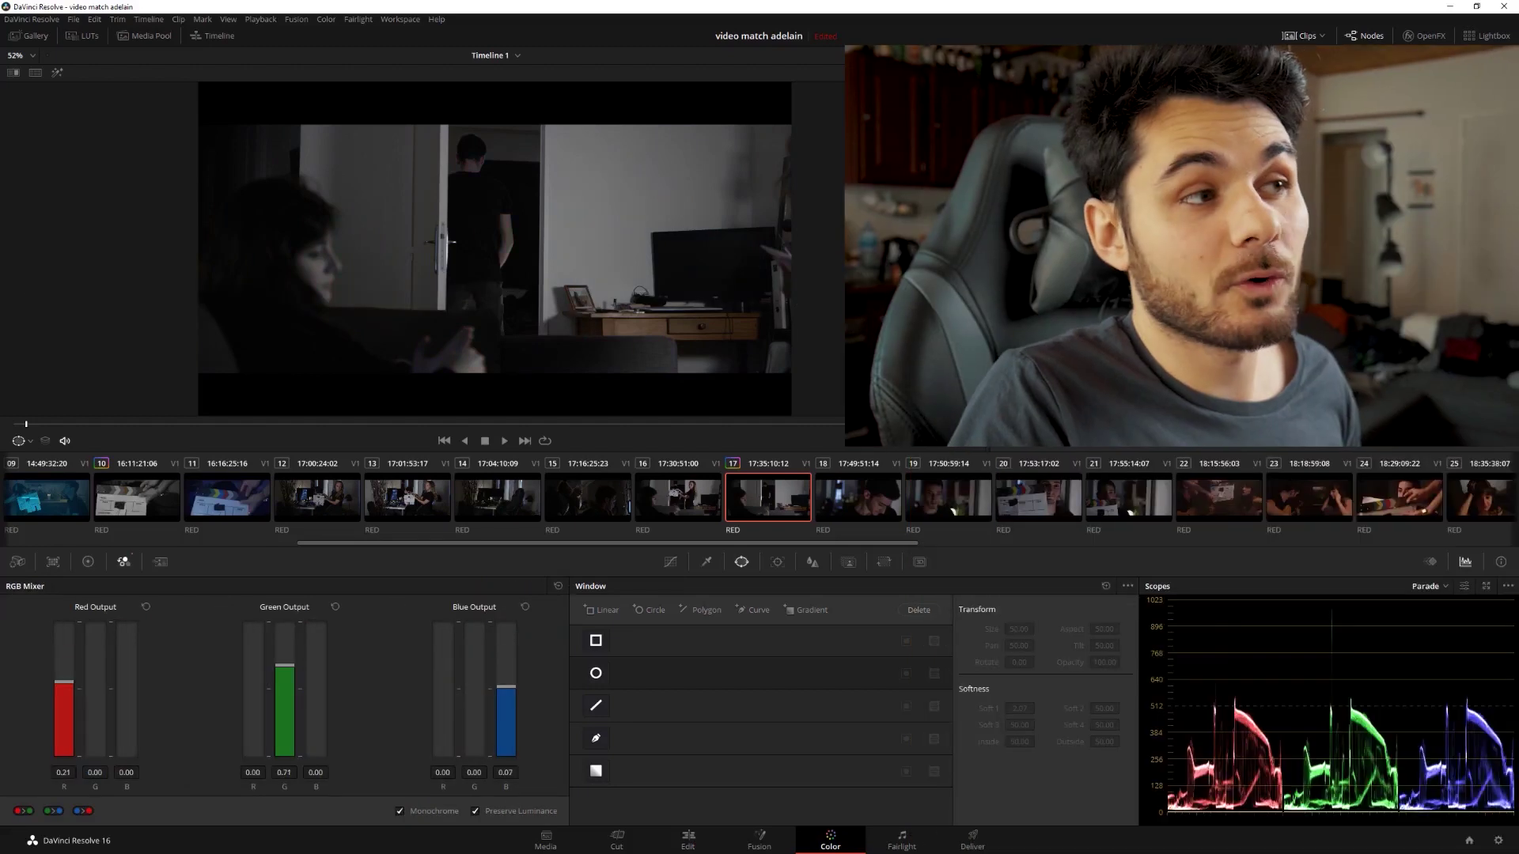
left_click(399, 811)
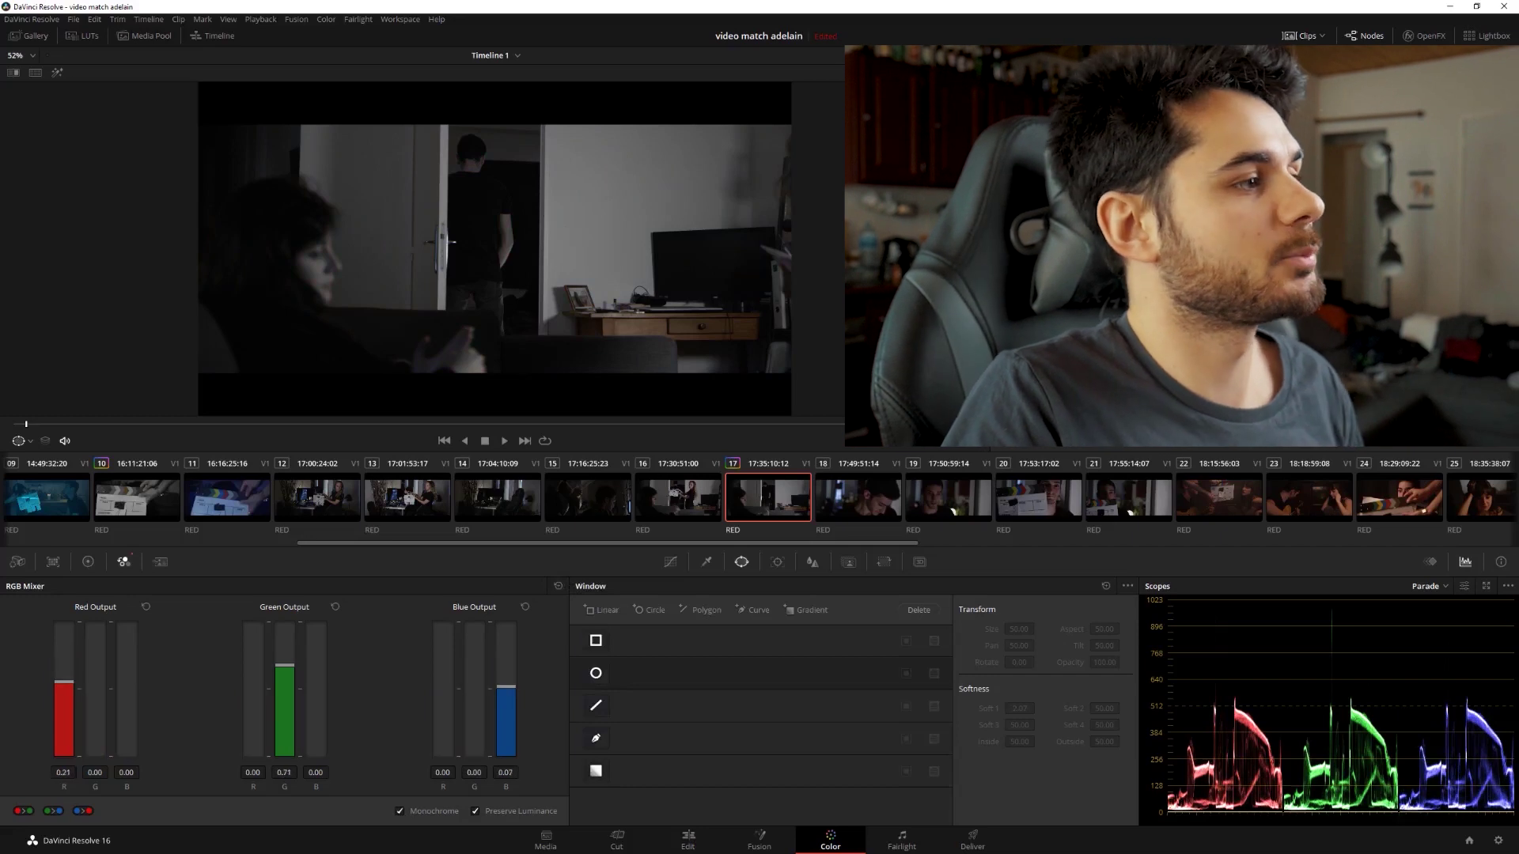
Try darkening the shadows of the monochrome image with a custom curve, and reset the curve.
left_click(670, 563)
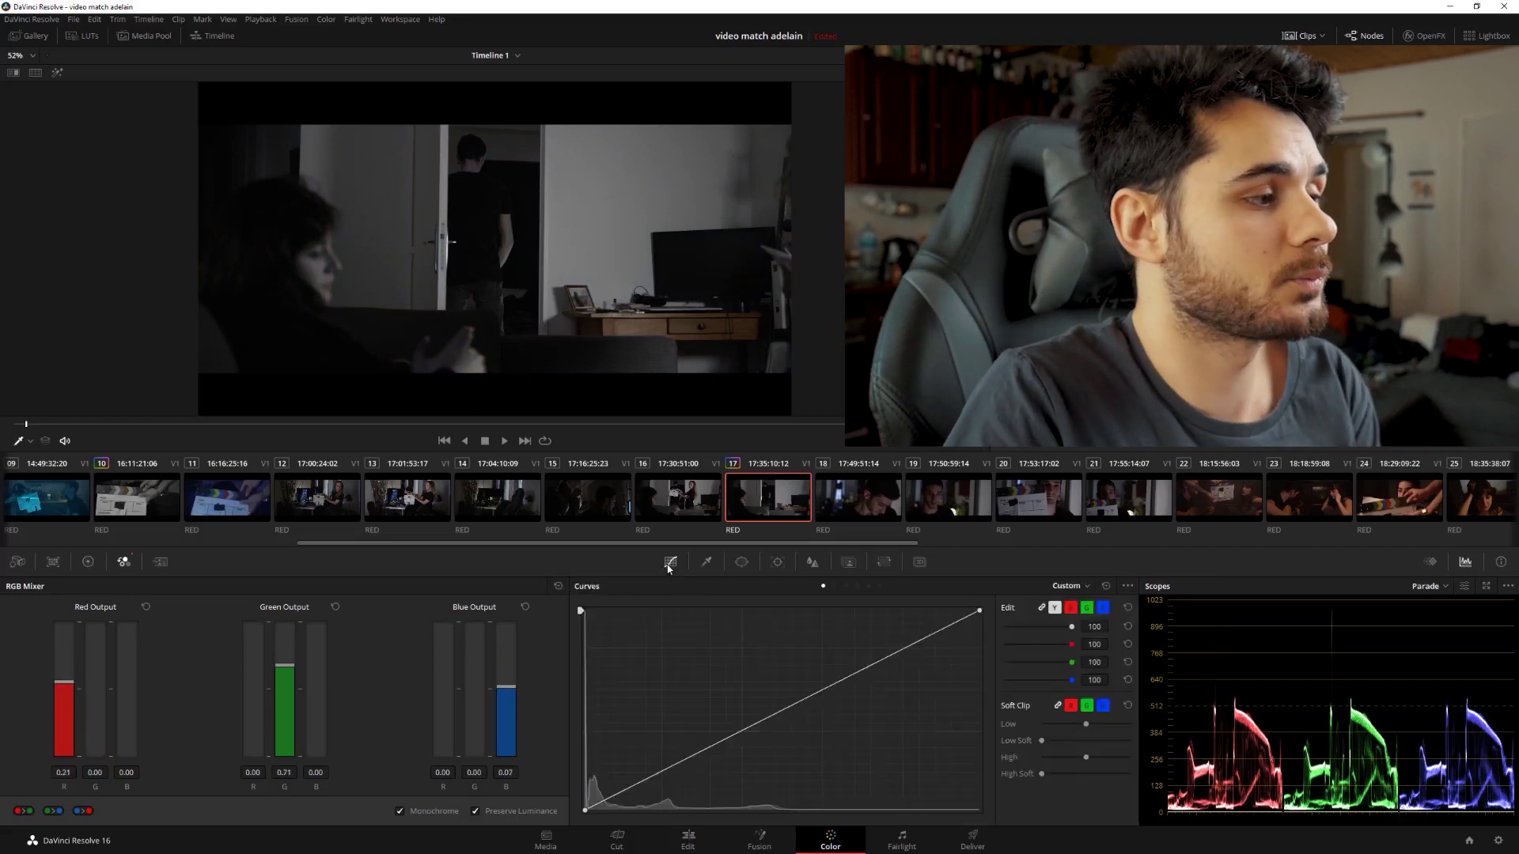
left_click(785, 707)
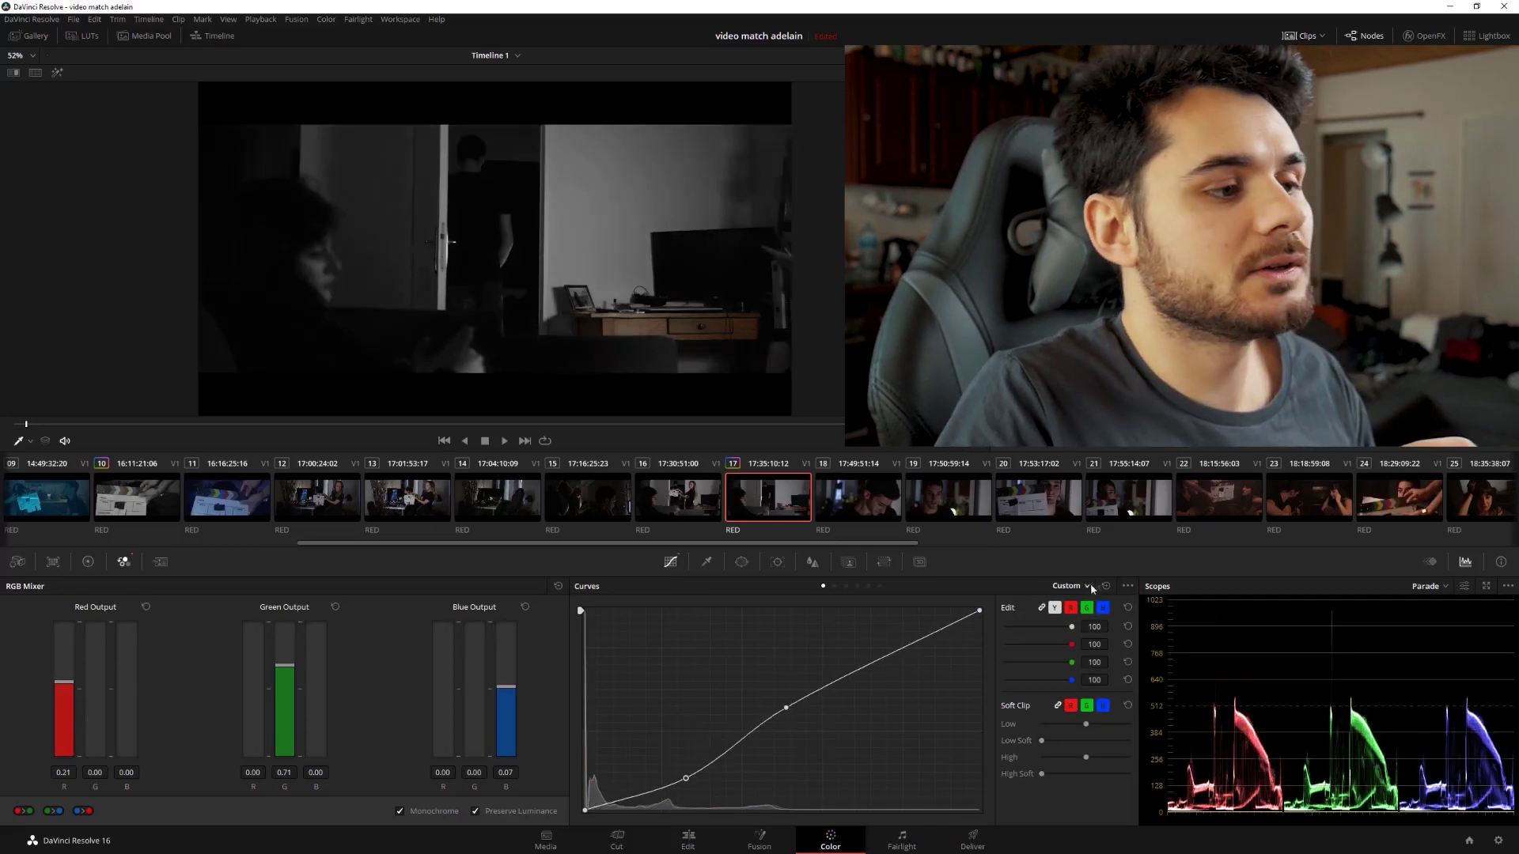
left_click(1106, 587)
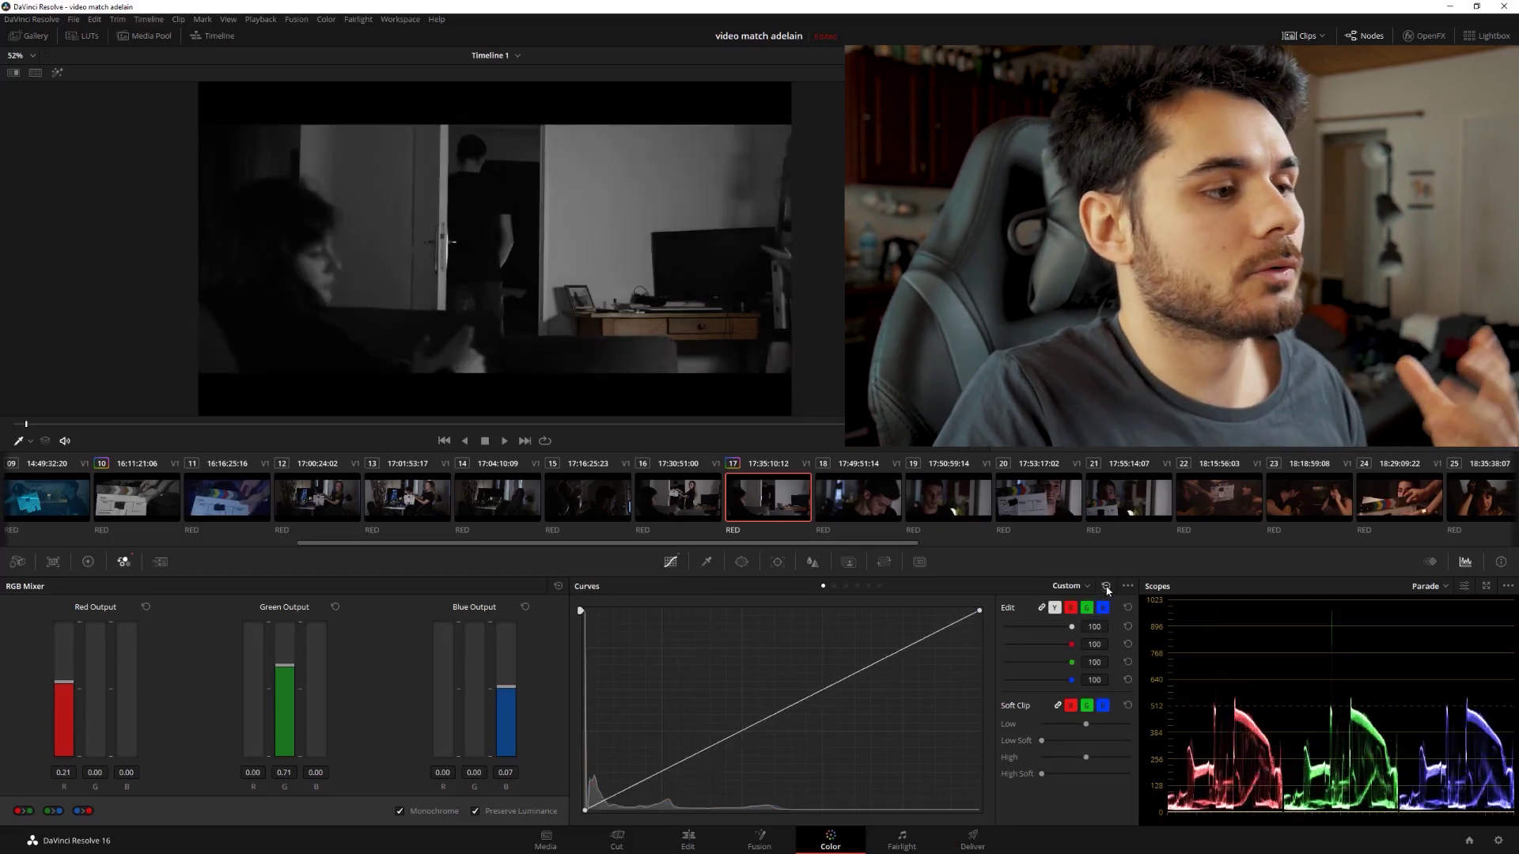
Try a different contrast value on the monochrome image in the primaries, and reset the adjustment.
left_click(95, 563)
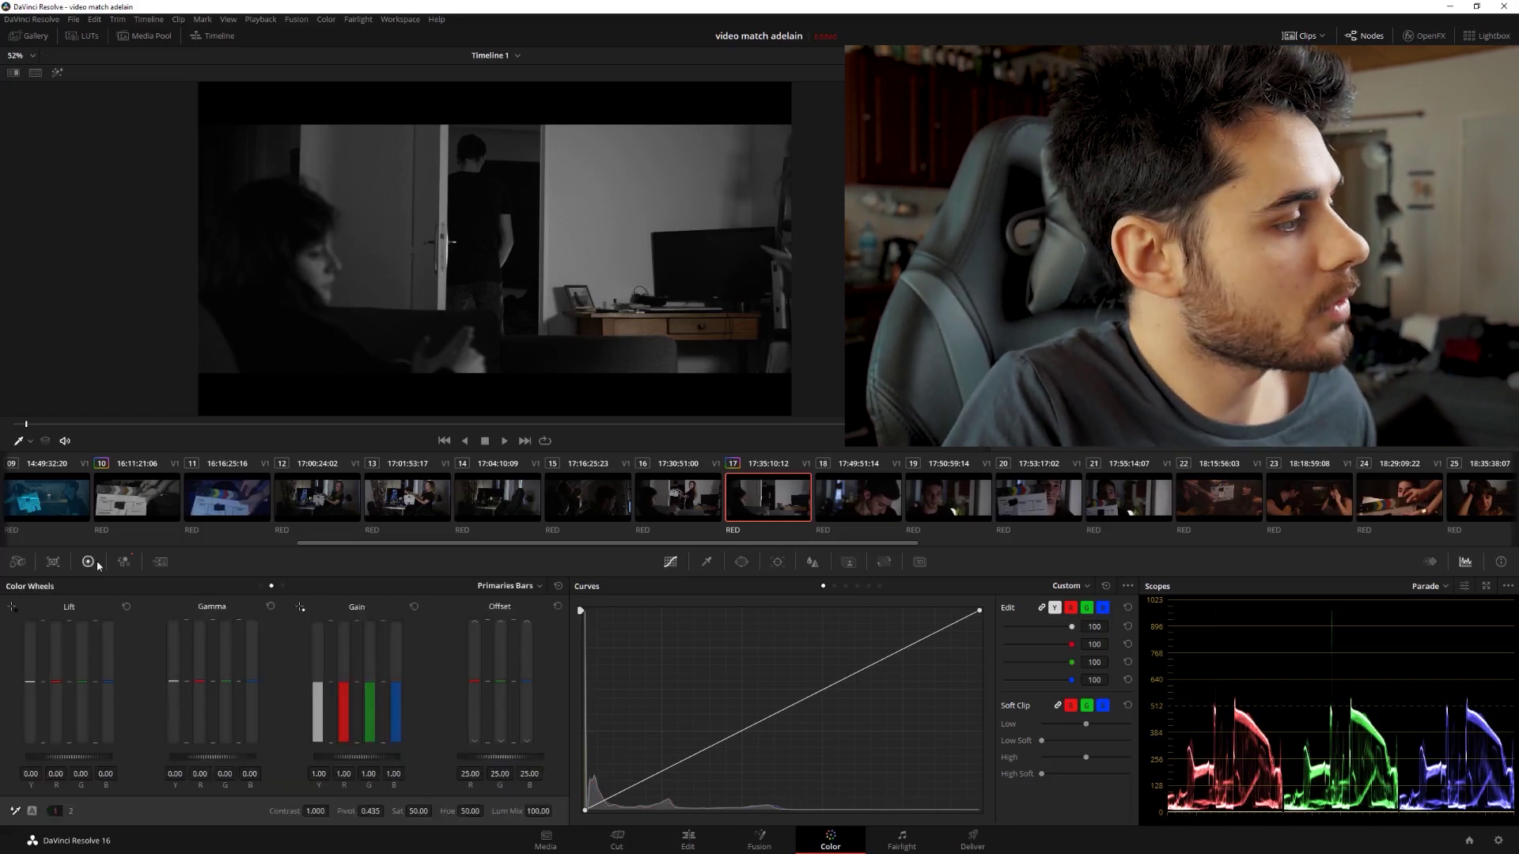
left_click_drag(316, 810, 358, 826)
left_click(558, 586)
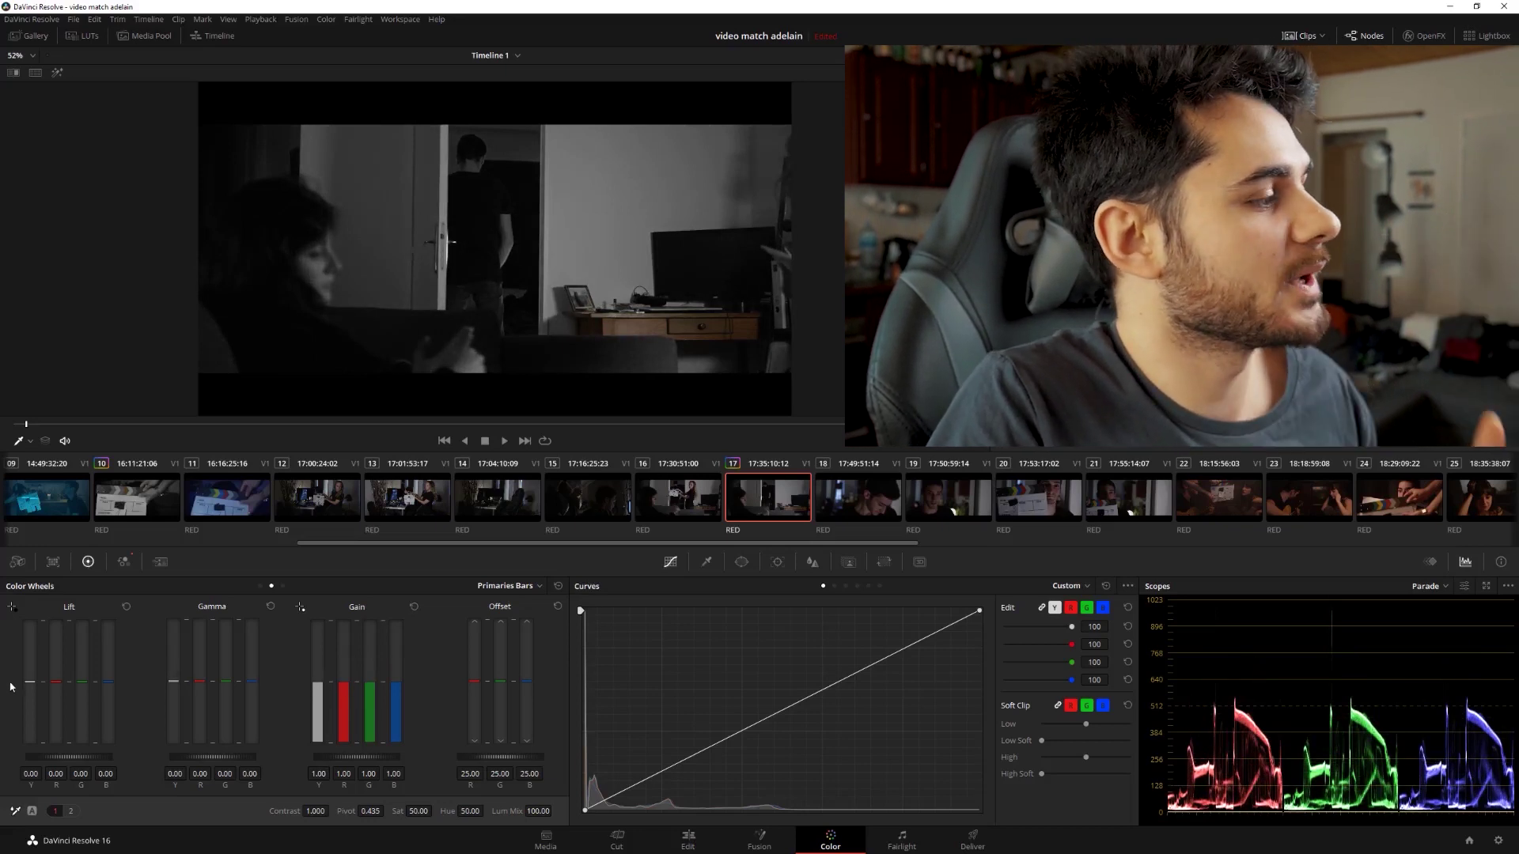
Try small adjustments to the luma lift, luma gamma and blue gain bars, resetting the primaries.
left_click_drag(30, 691, 32, 690)
left_click_drag(173, 688, 175, 685)
left_click(559, 587)
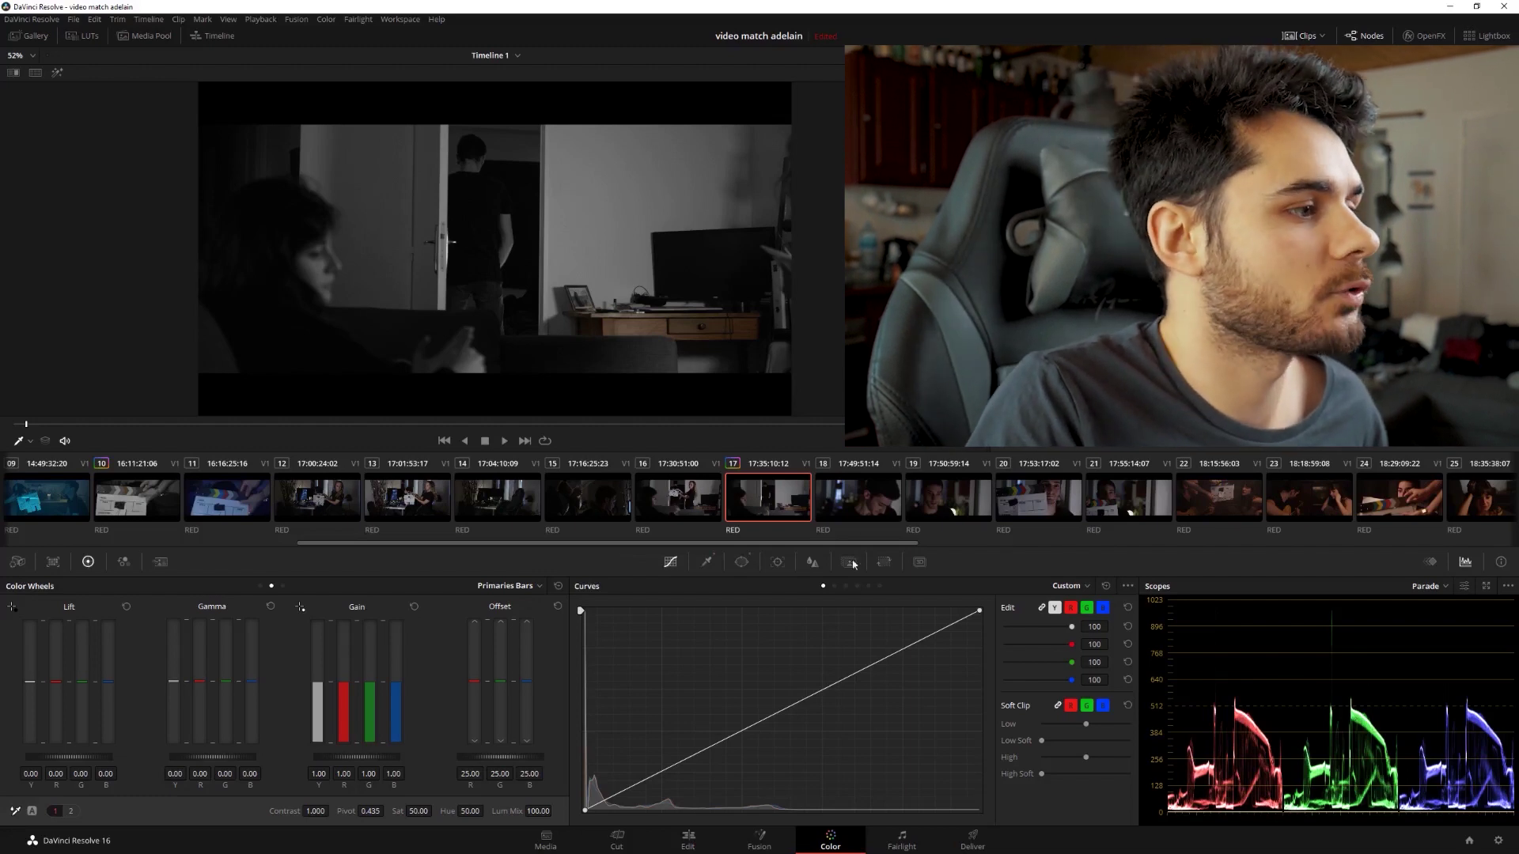
left_click_drag(397, 688, 397, 694)
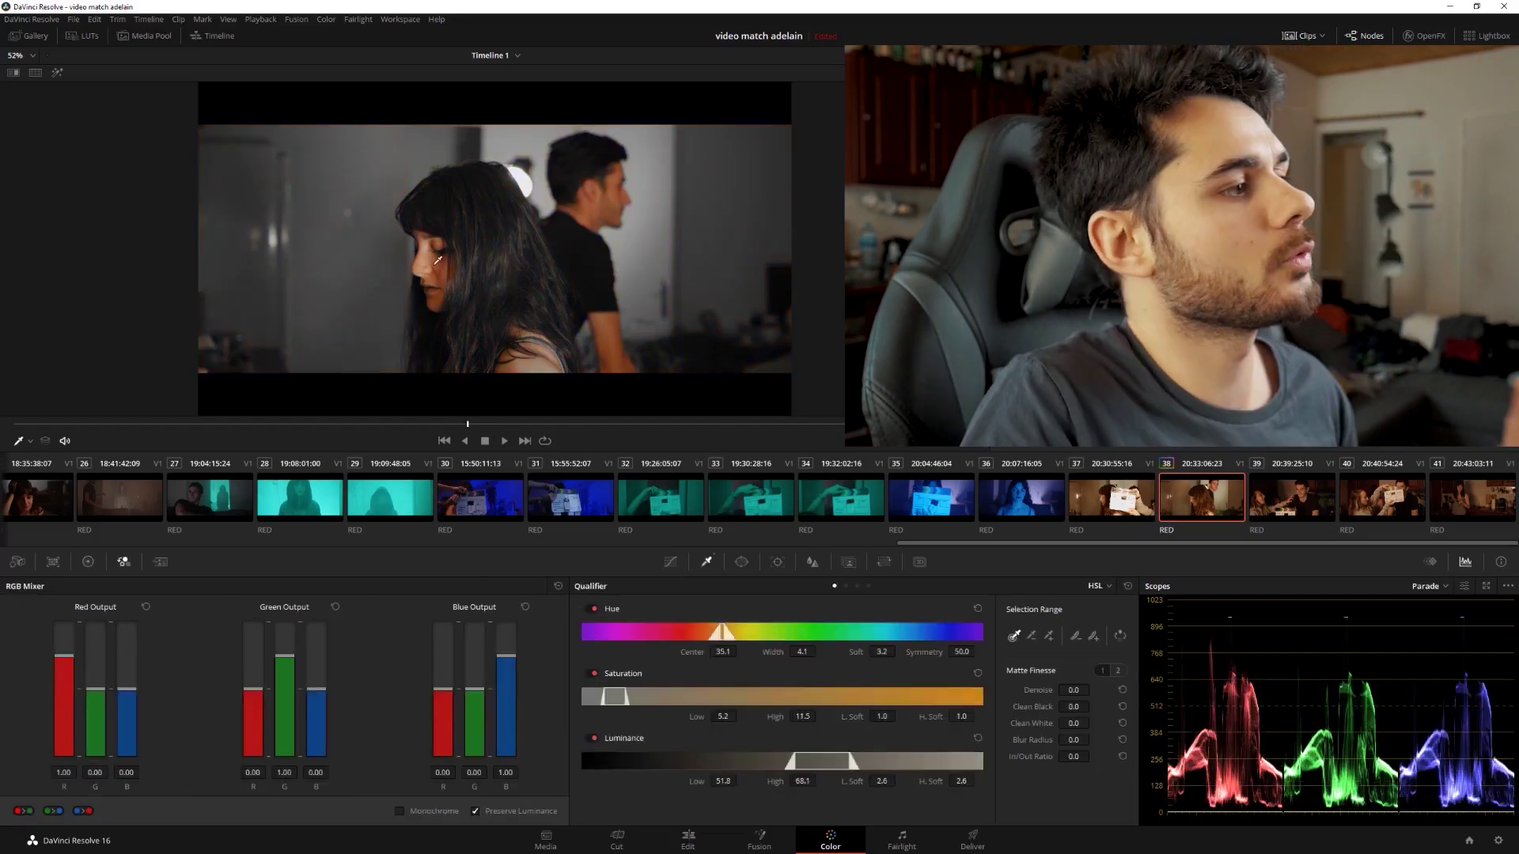
Key the woman's skin tone in clip 38 with the qualifier and adjust the hue range to centre 35.1 and width 11.4.
left_click(442, 268)
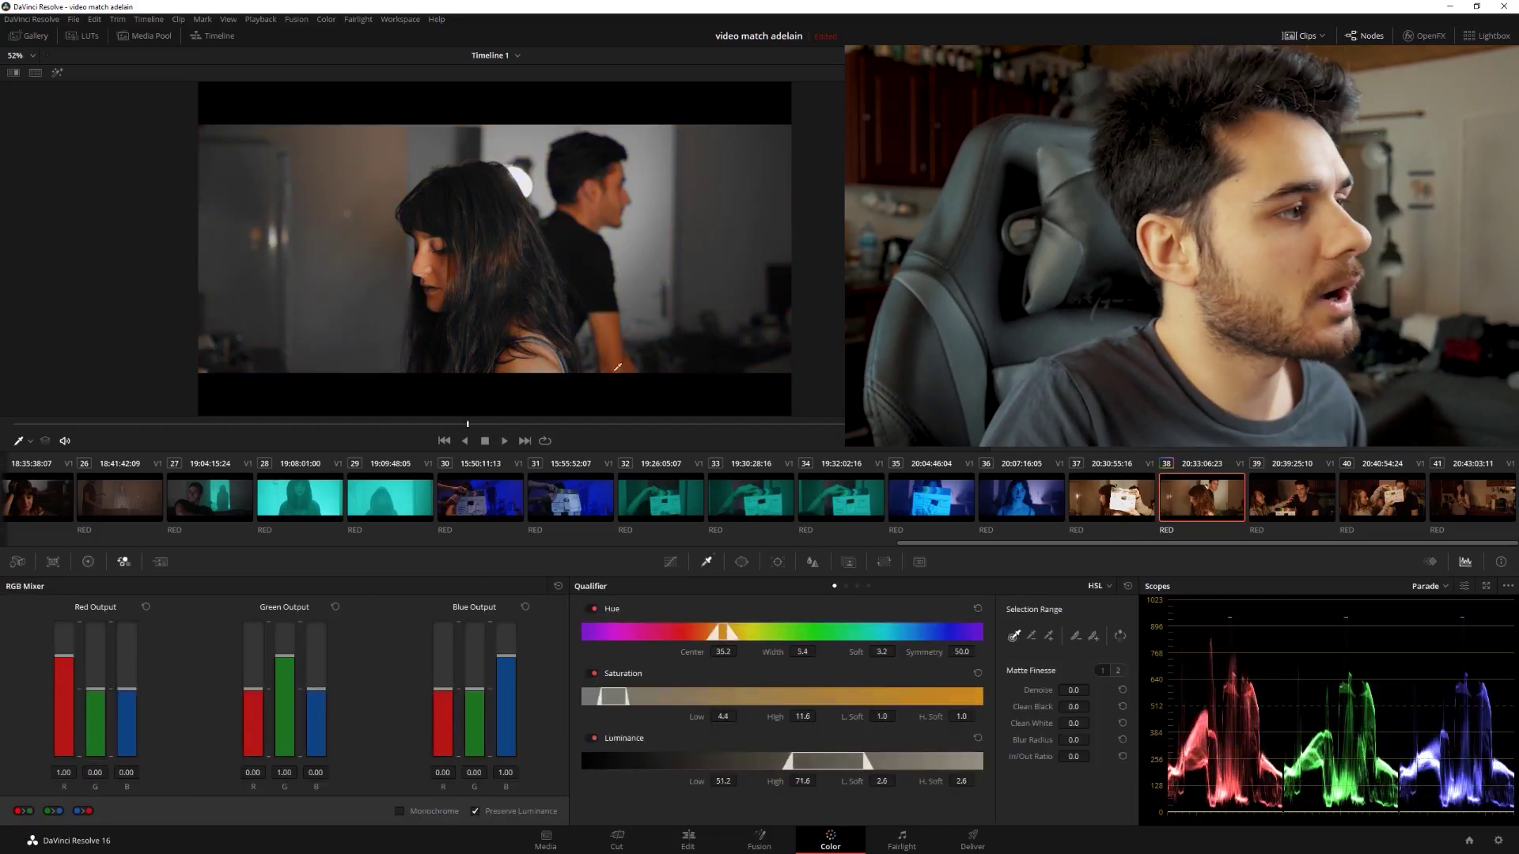
left_click_drag(724, 652, 1082, 626)
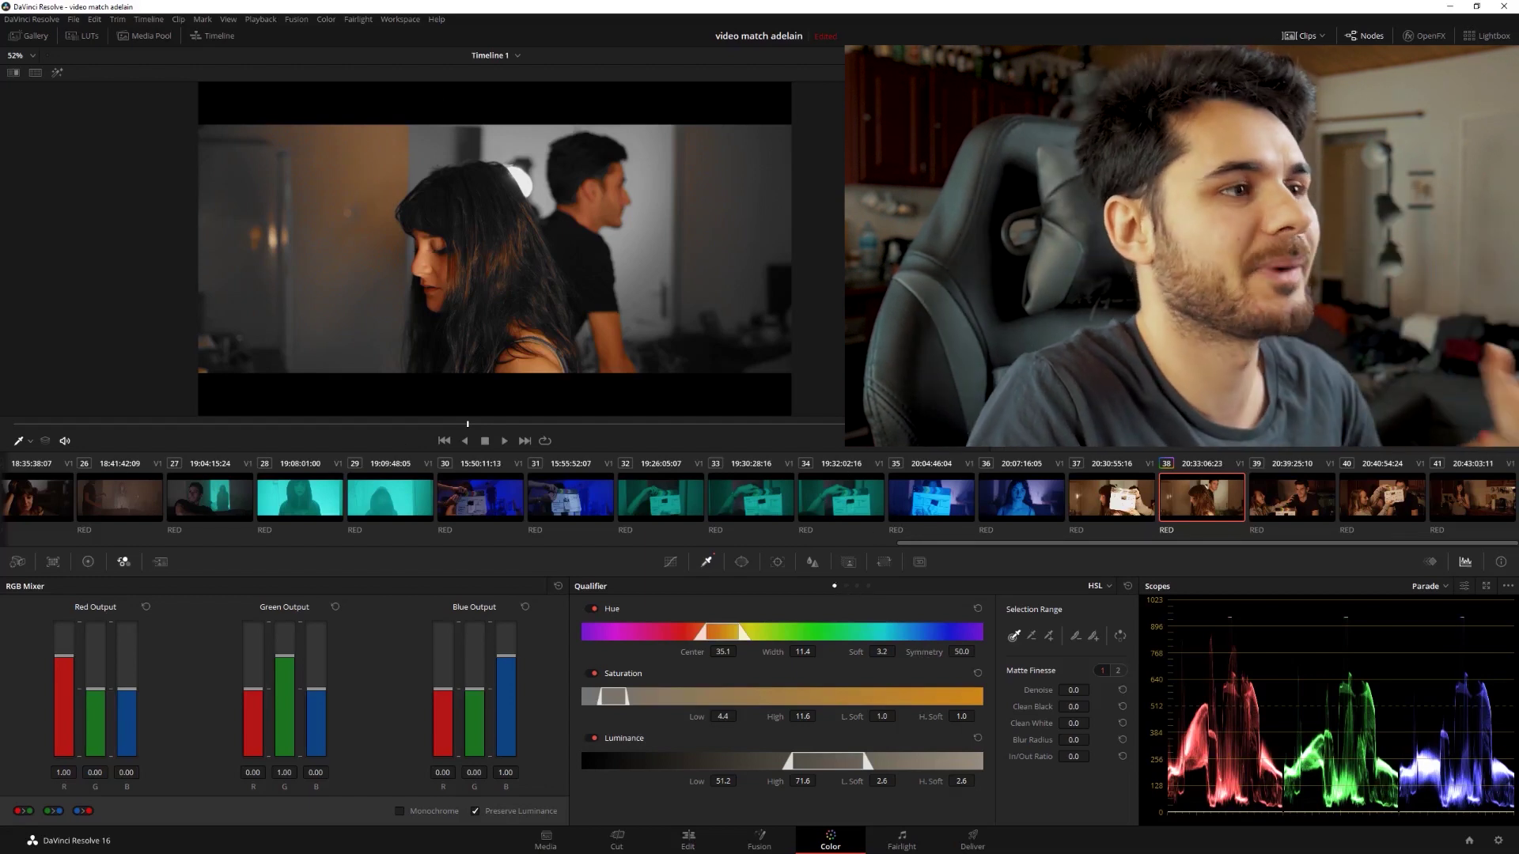
Draw a freeform curve window around the woman and the man to exclude the background wall from the key.
left_click(741, 562)
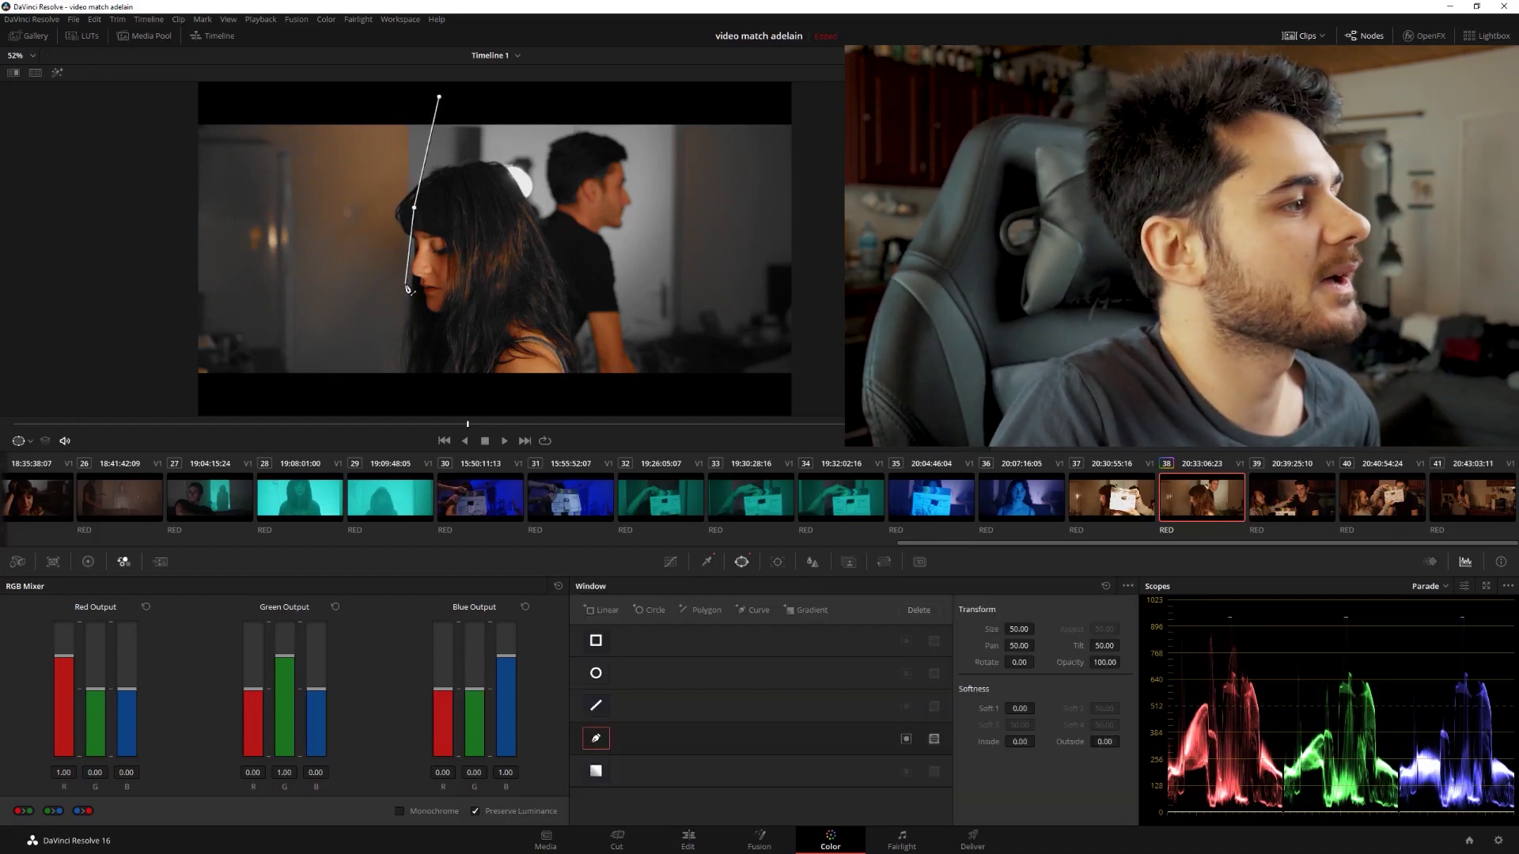
left_click(415, 321)
left_click(435, 372)
left_click(441, 394)
left_click(628, 405)
left_click(664, 374)
left_click(679, 292)
left_click(656, 214)
left_click(641, 119)
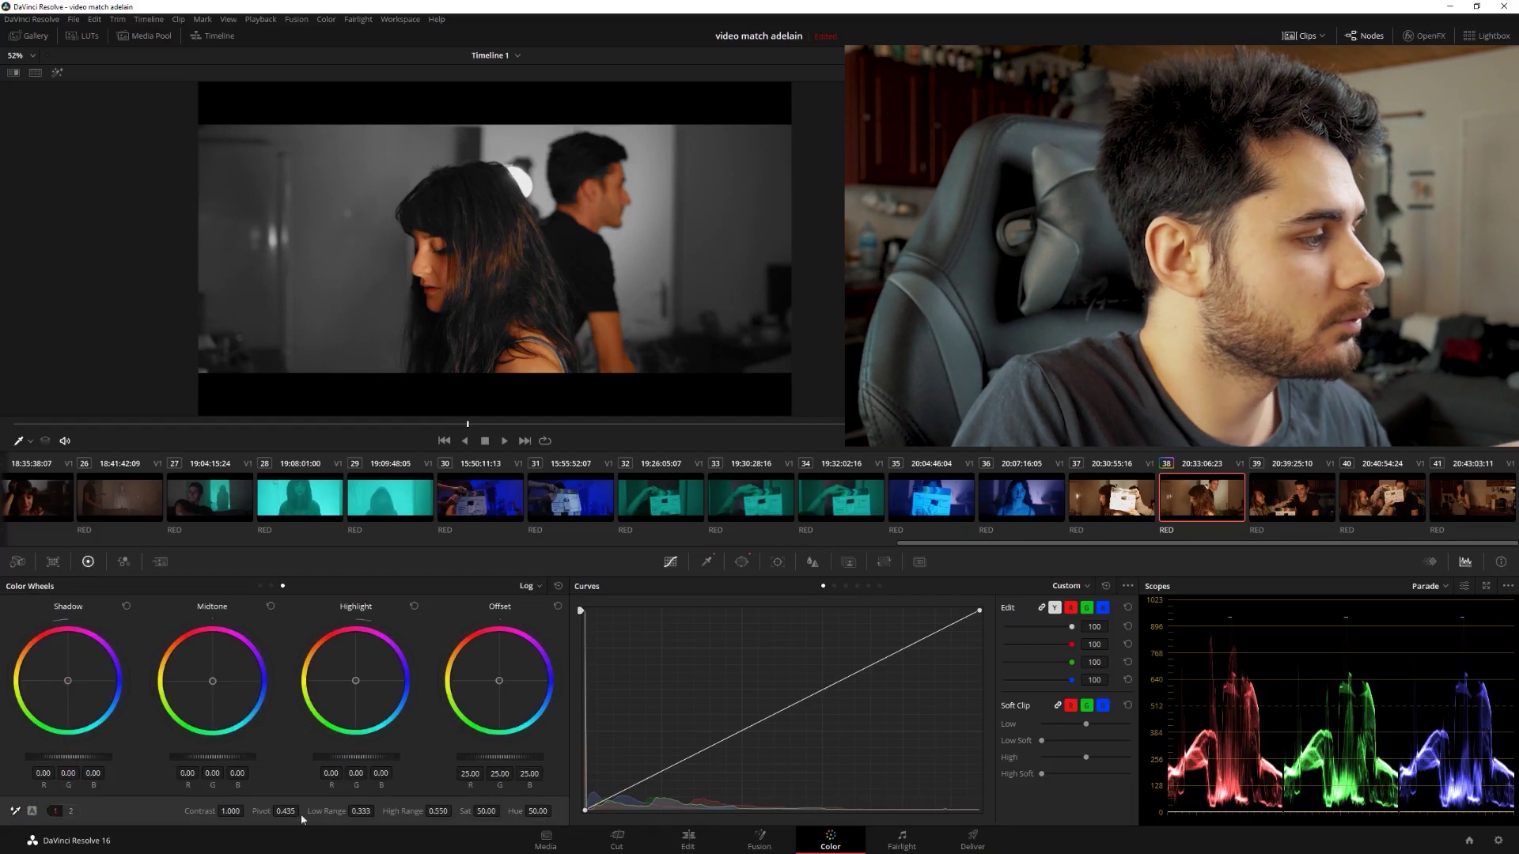
Lower the saturation to 38.60 and view the graded clip full screen.
mouse_move(497, 812)
left_mouse_down()
mouse_move(456, 812)
mouse_move(480, 812)
left_mouse_up()
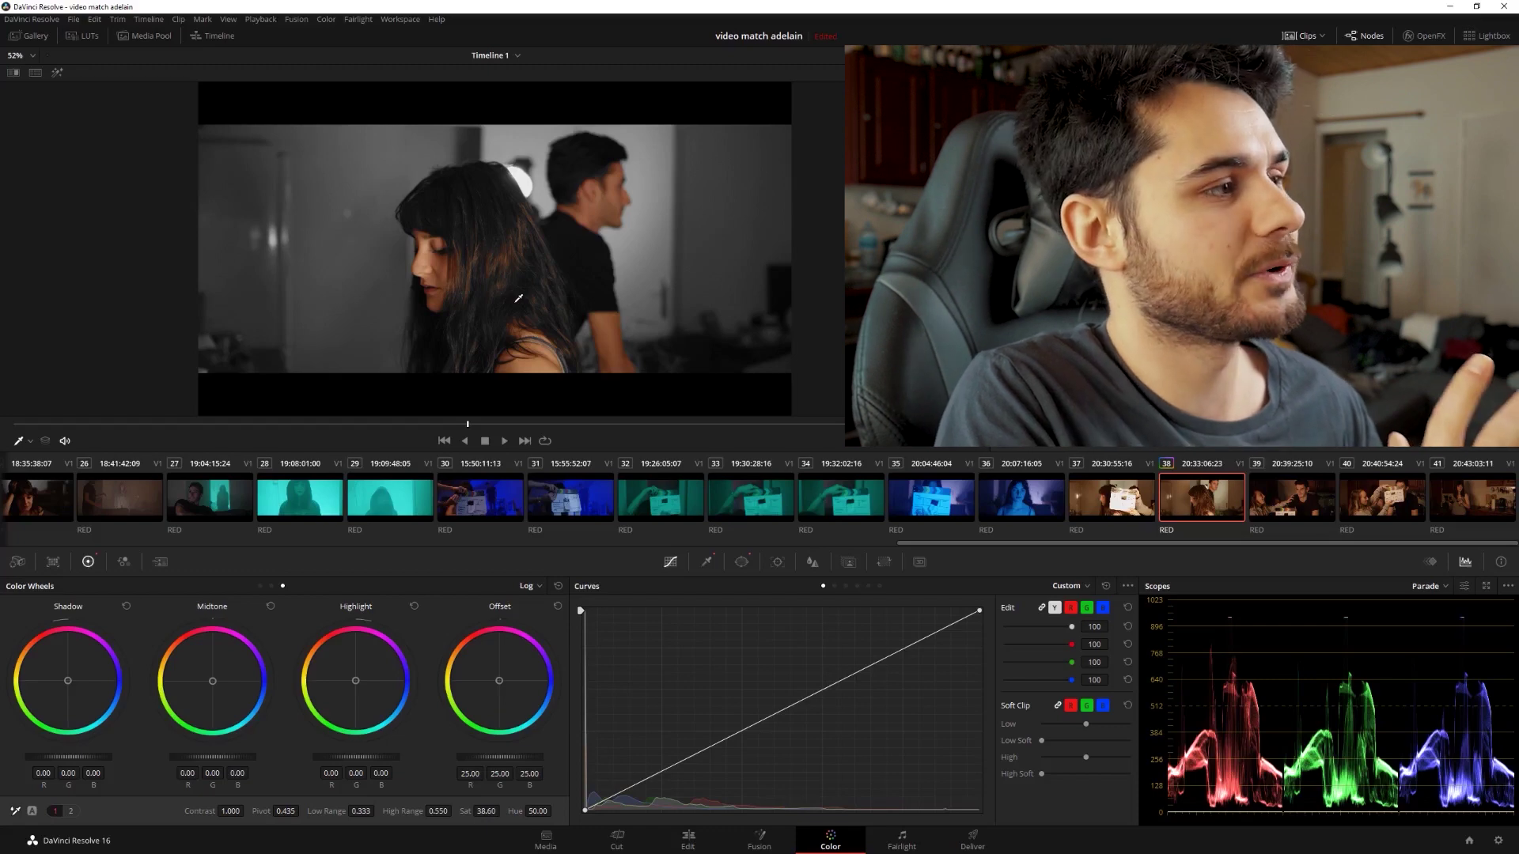
key("ctrl+f")
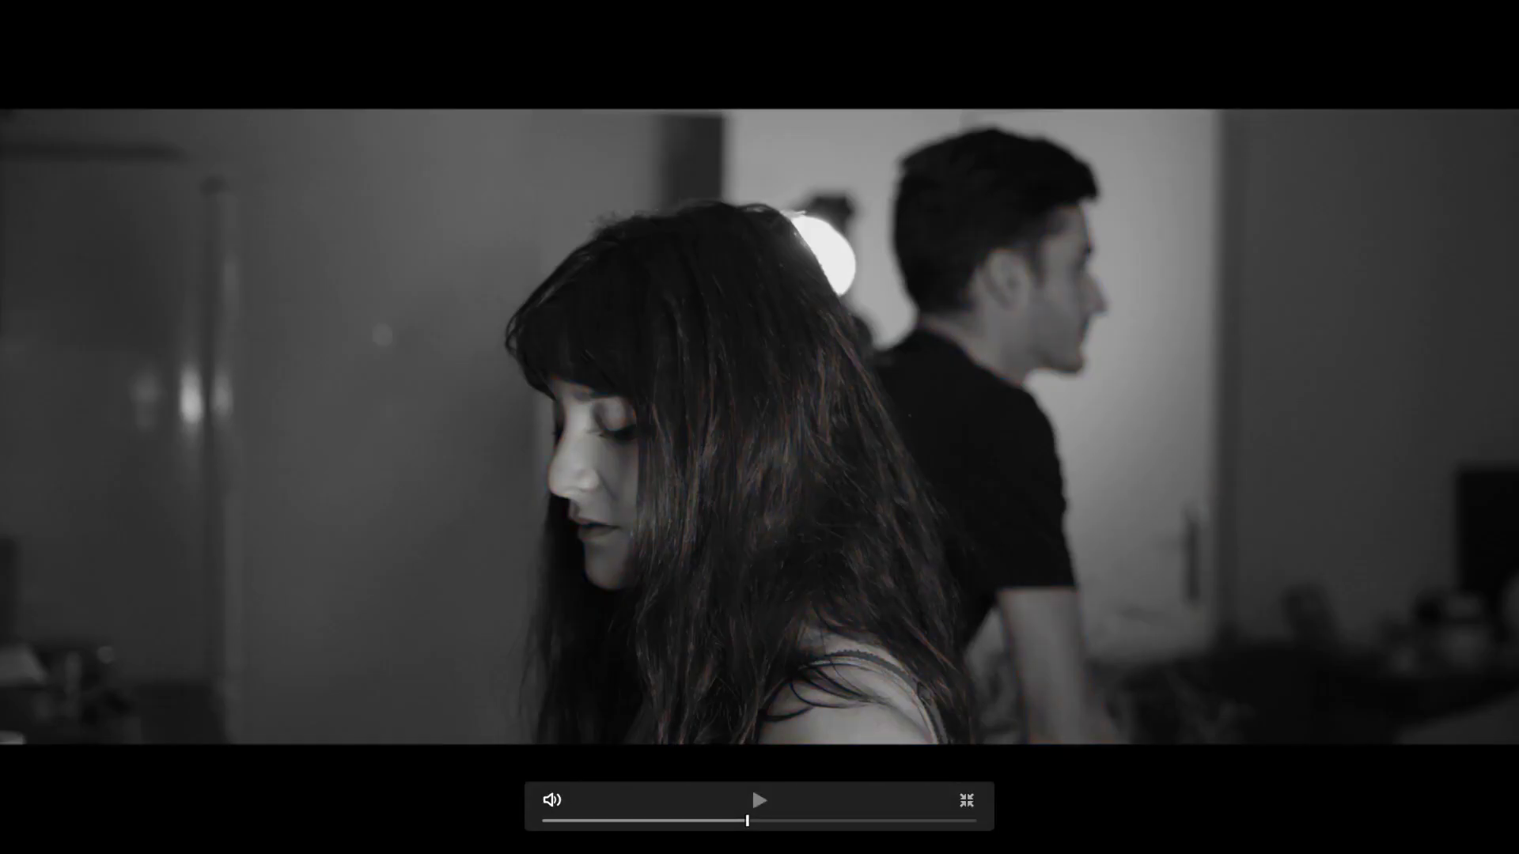